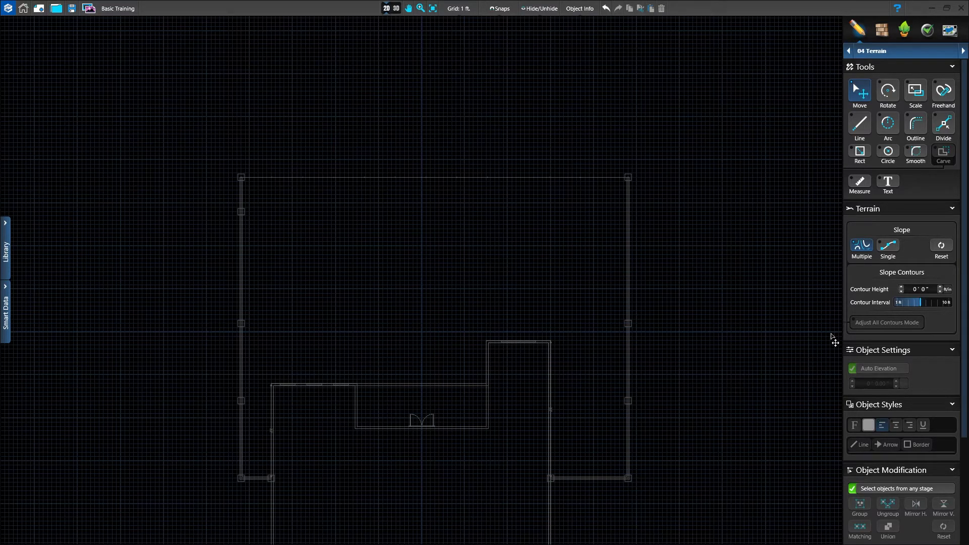
# Start a single slope and place two slope line points, one on the yard's rear boundary and one 20 ft towards the house.
pyautogui.click(889, 247)
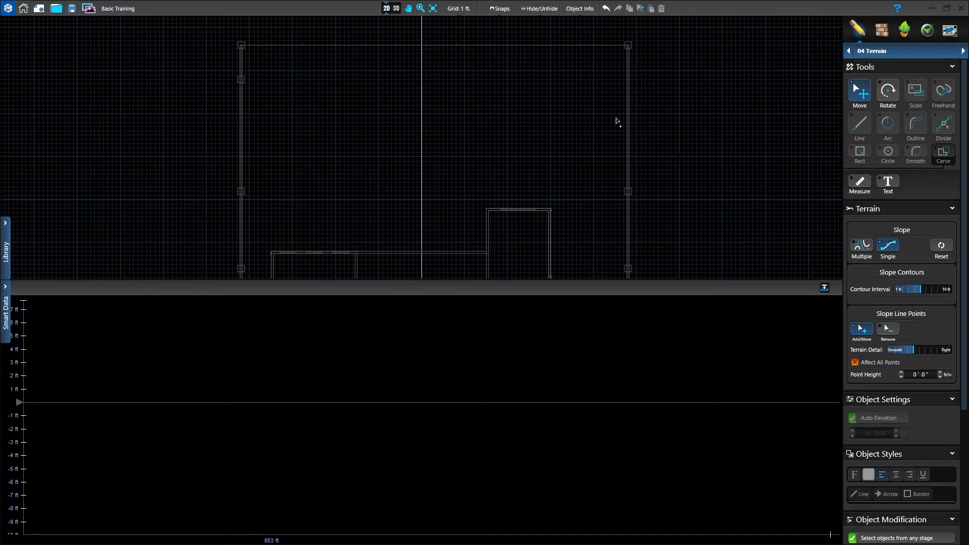
pyautogui.click(422, 45)
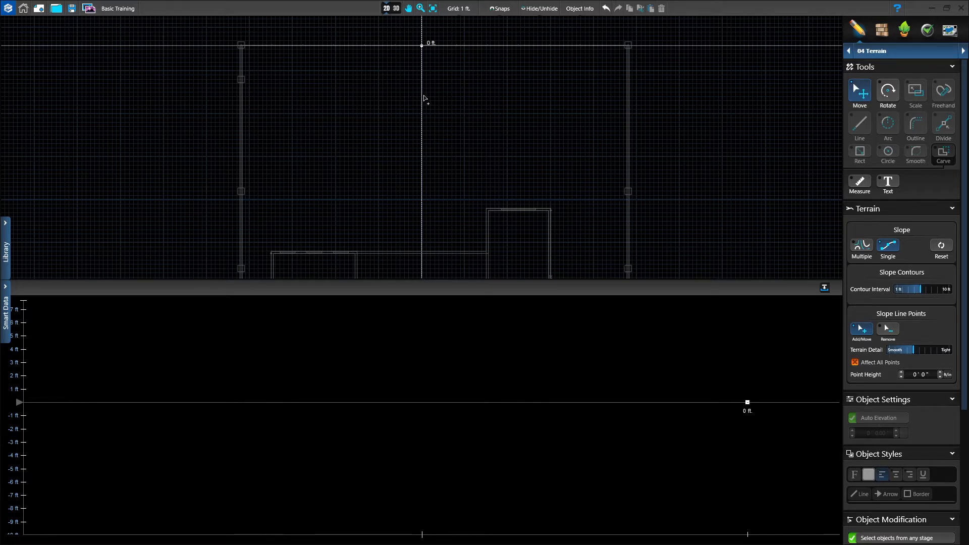
pyautogui.click(422, 124)
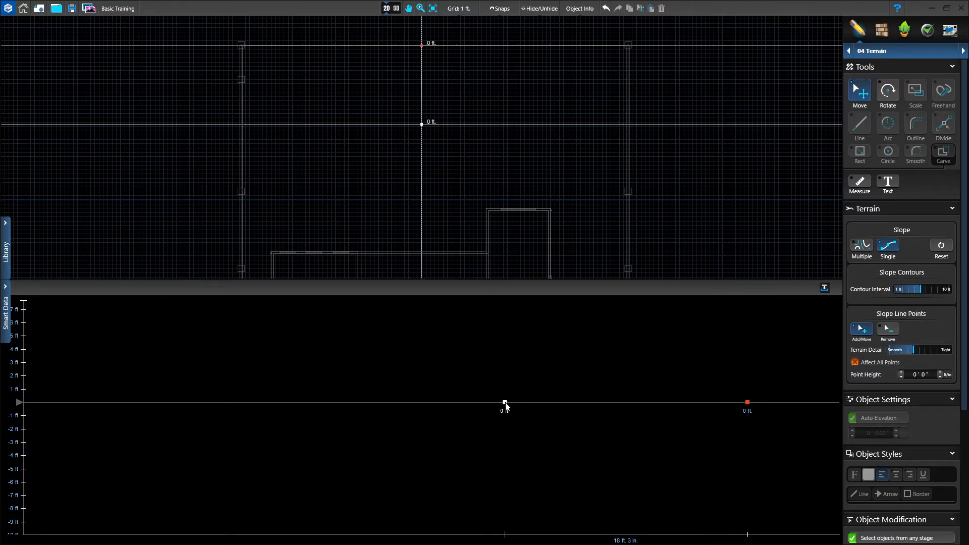
pyautogui.moveTo(505, 404); pyautogui.dragTo(482, 405)
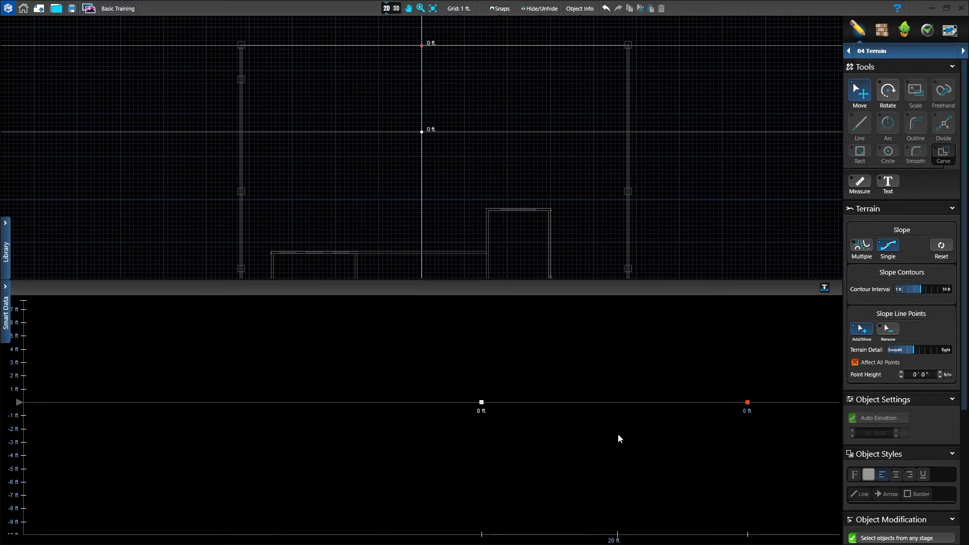
pyautogui.scroll(3, 617, 432)
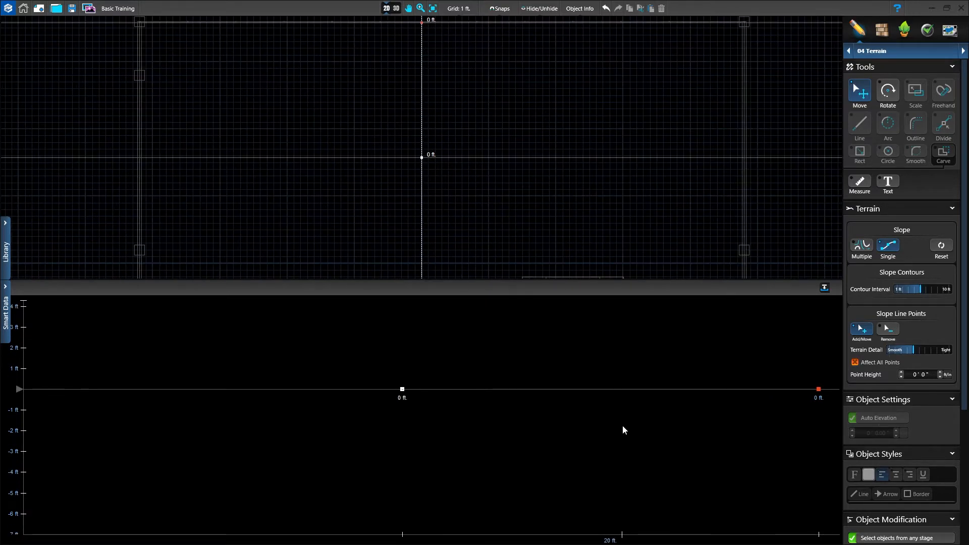
pyautogui.scroll(-2, 623, 427)
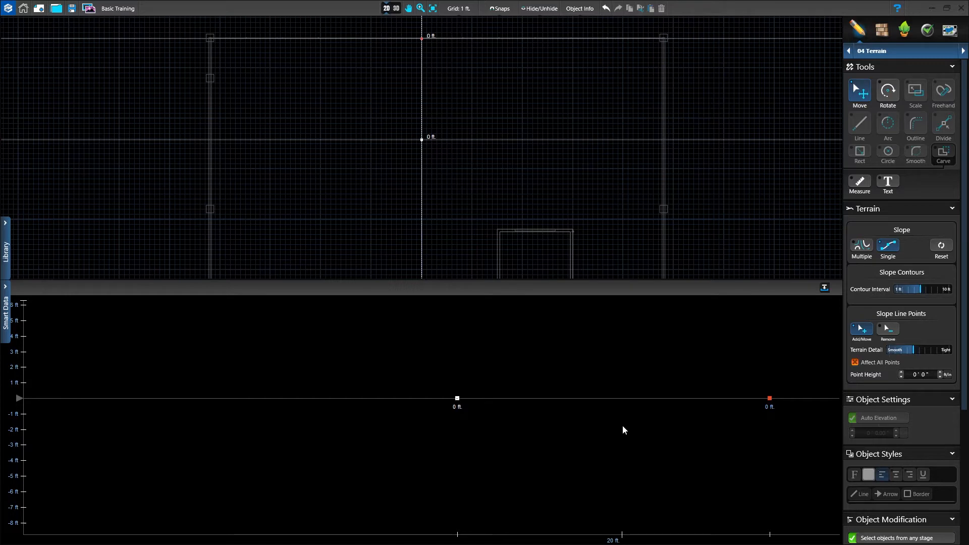
# Raise the slope point on the rear boundary, setting its point height to 4 ft.
pyautogui.click(769, 399)
pyautogui.moveTo(769, 399); pyautogui.dragTo(771, 371)
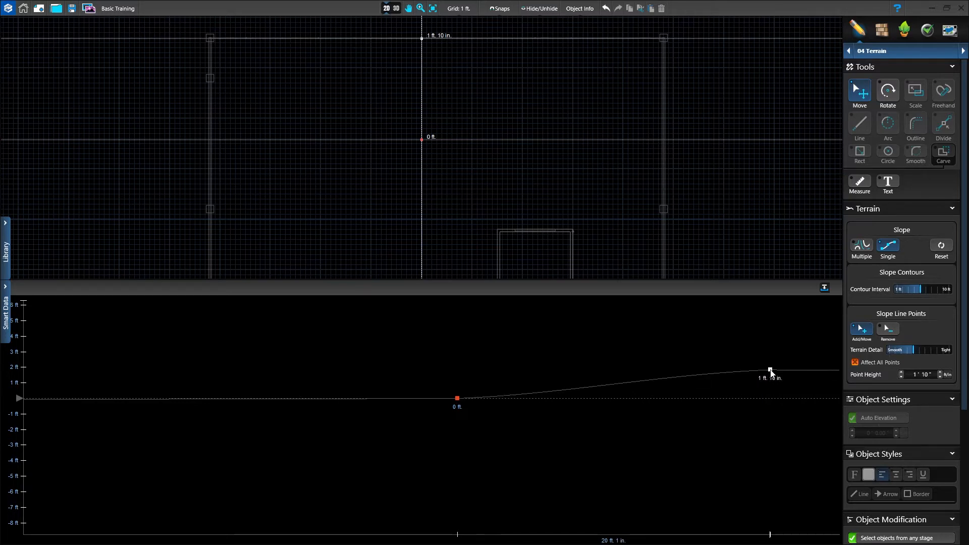
pyautogui.moveTo(771, 372); pyautogui.dragTo(769, 370)
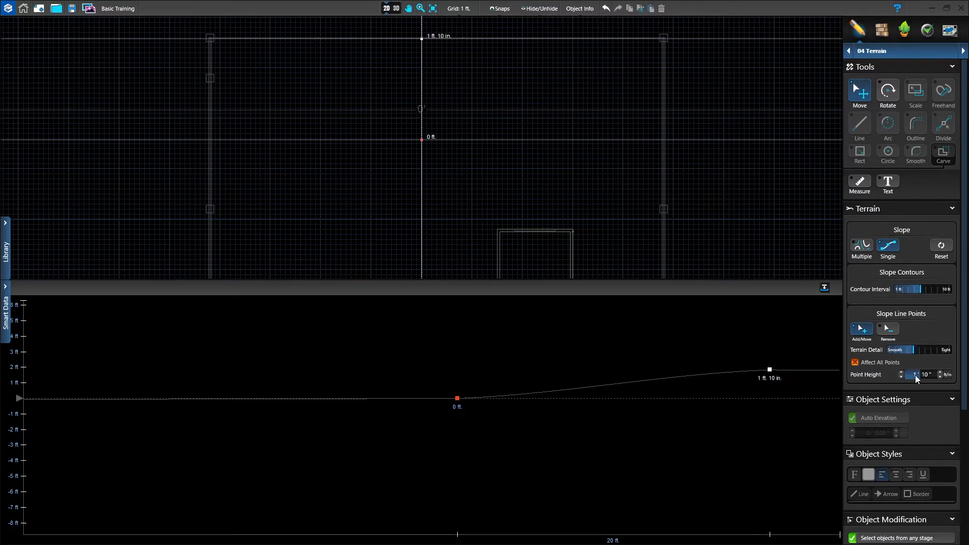
pyautogui.write('4')
pyautogui.press('Return')
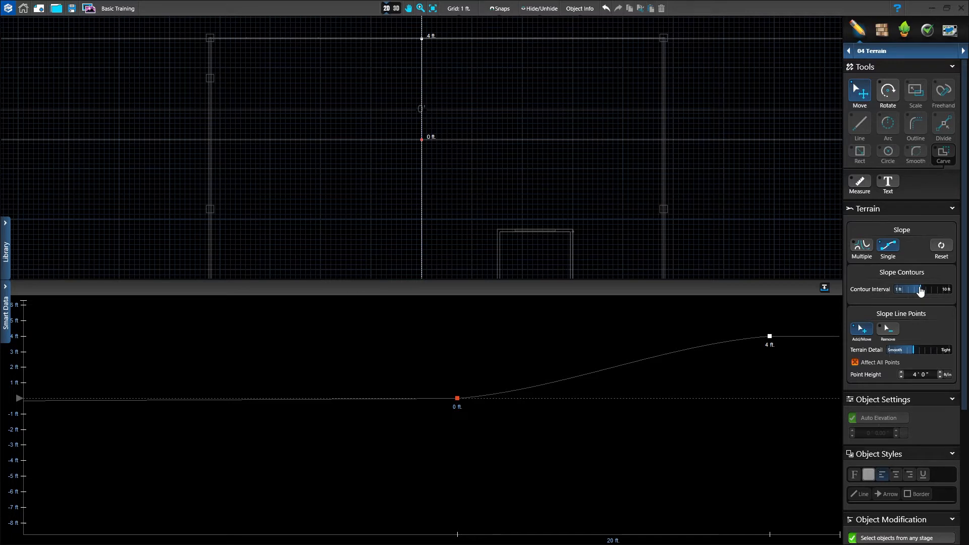
# Set the contour interval to 1 ft and smooth the terrain detail, checking the slope in 3D before returning to 2D.
pyautogui.moveTo(921, 290); pyautogui.dragTo(901, 288)
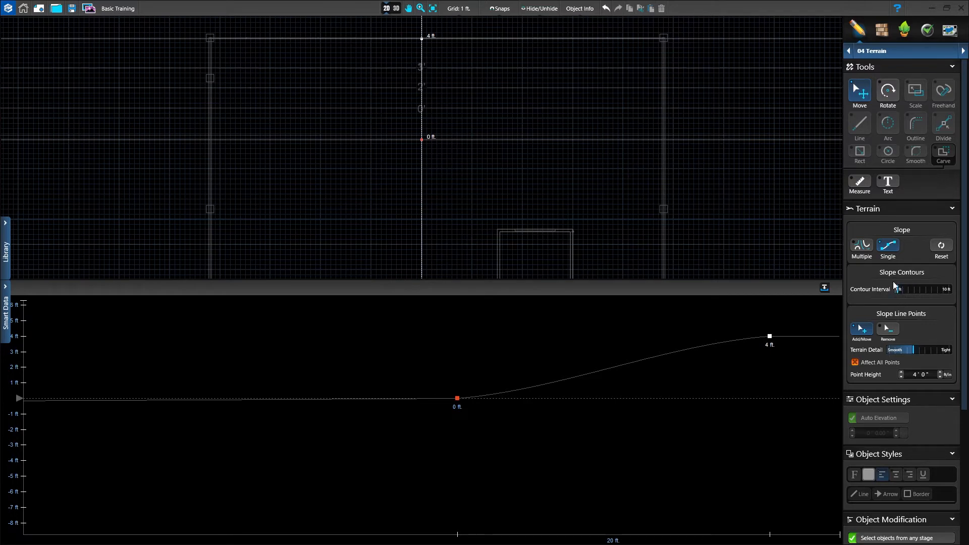
pyautogui.moveTo(920, 354); pyautogui.dragTo(896, 352)
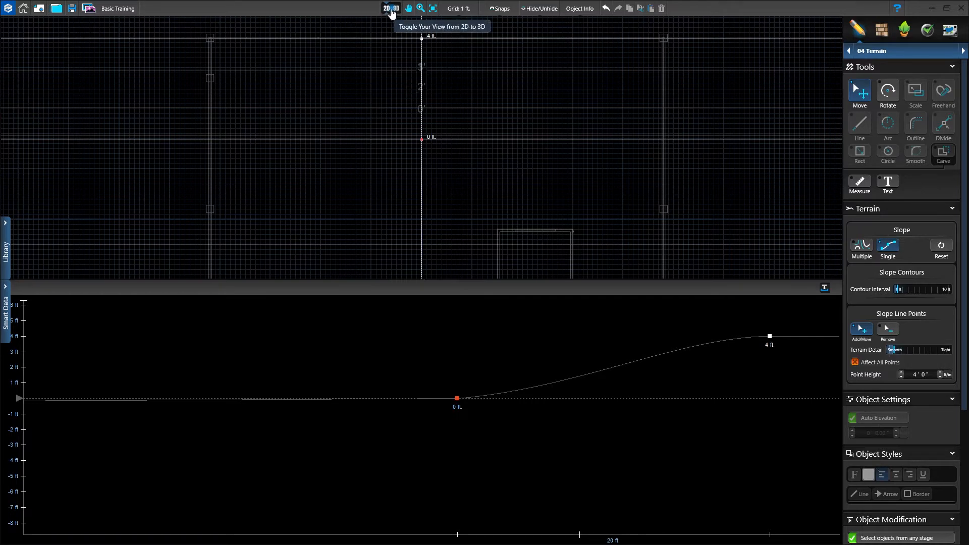
pyautogui.click(391, 9)
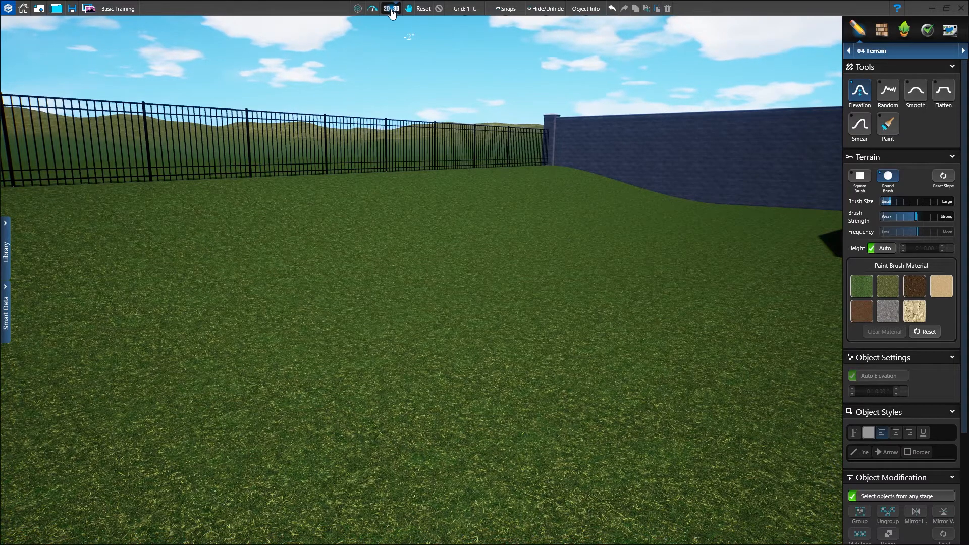
pyautogui.click(391, 9)
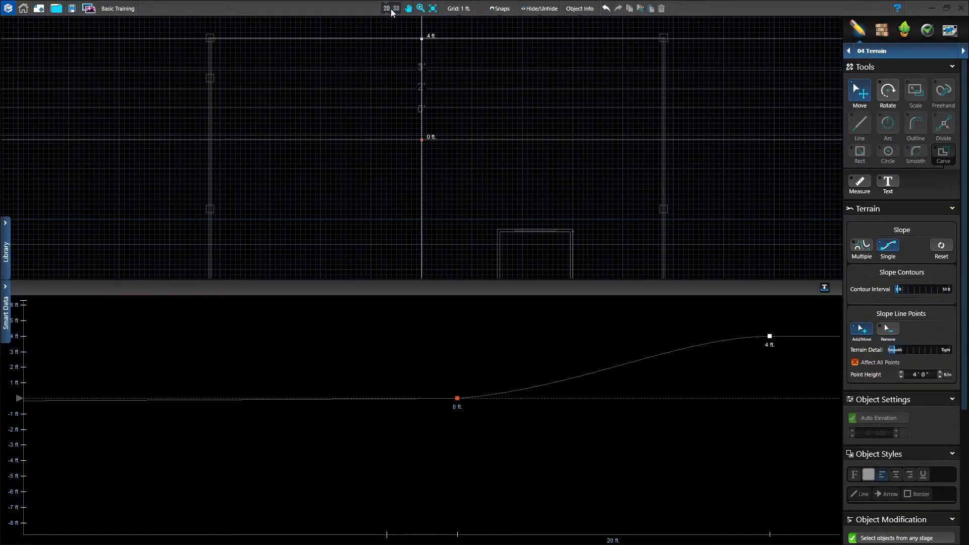
# Switch to multiple slopes and draw a straight contour line across the backyard between the side fences, with a contour height of 2 ft.
pyautogui.click(862, 246)
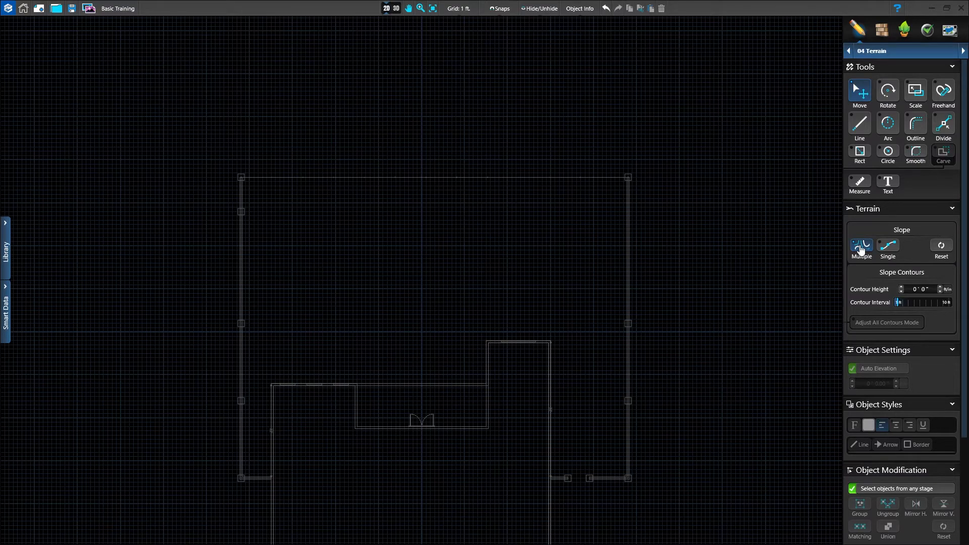
pyautogui.click(858, 124)
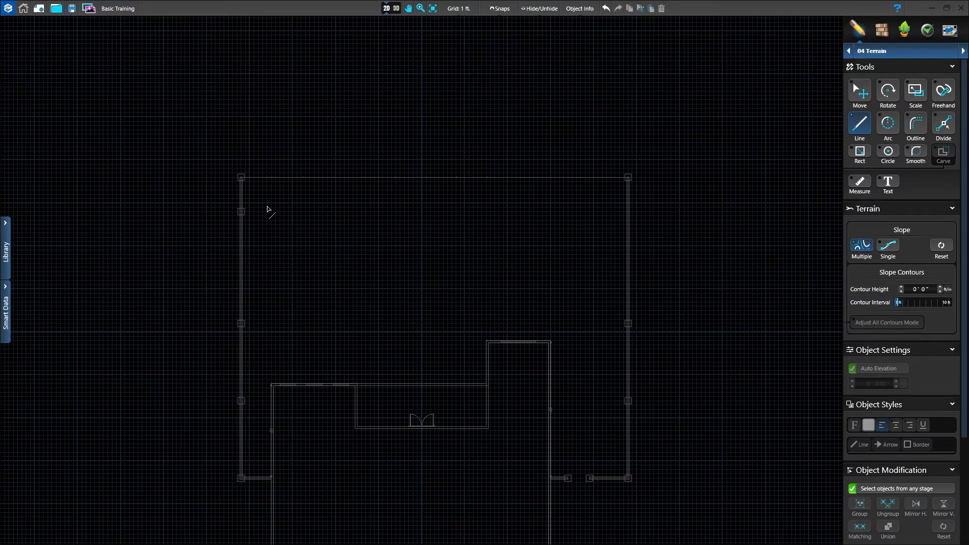
pyautogui.click(242, 212)
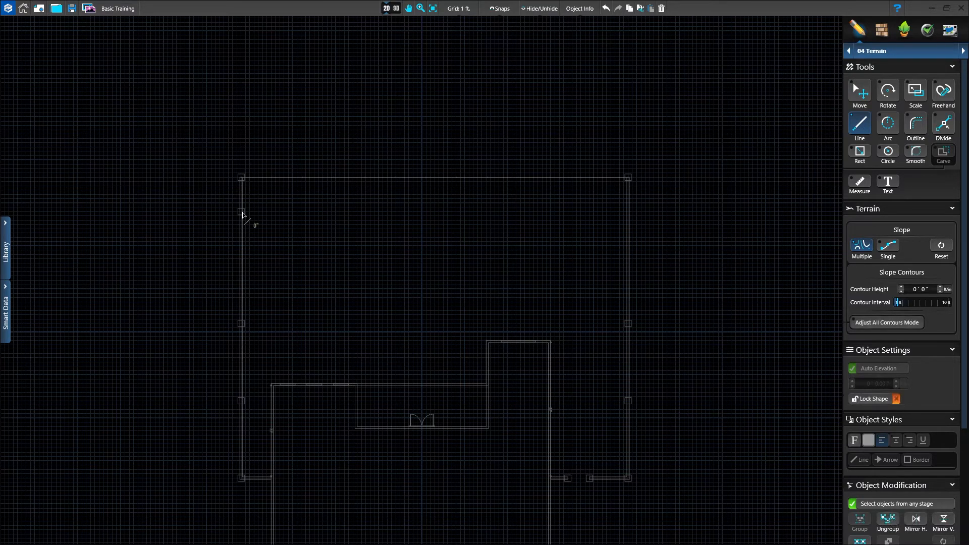
pyautogui.click(628, 212)
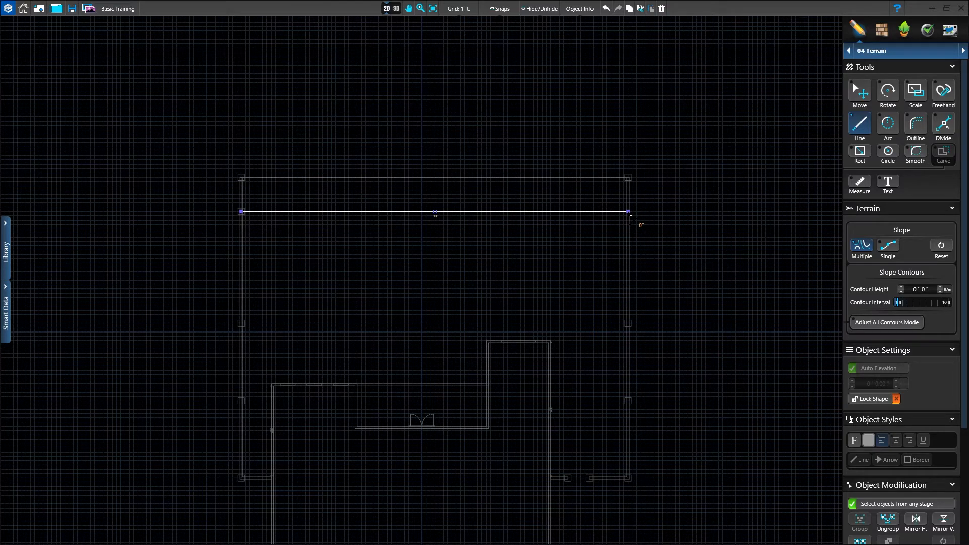
pyautogui.click(628, 213)
pyautogui.click(901, 287)
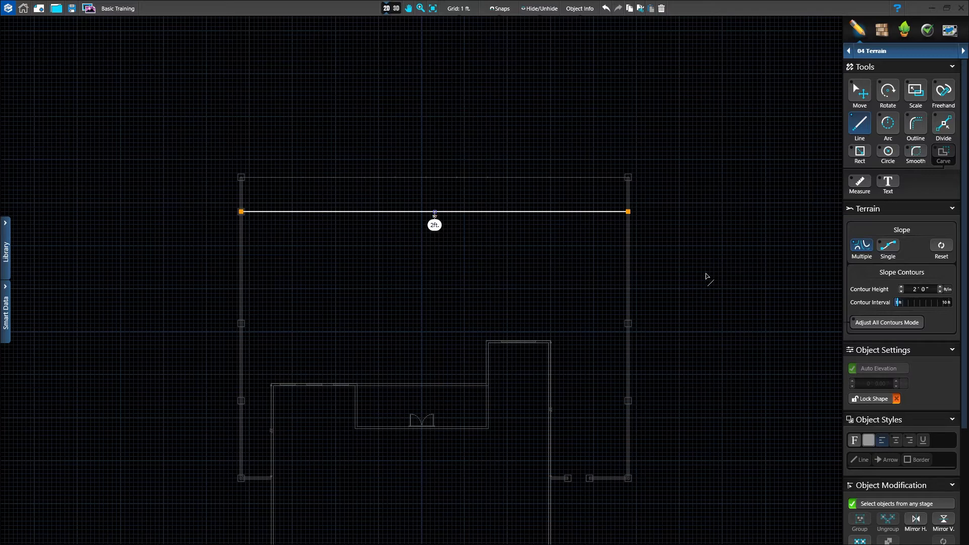
# Measure a short offset from the house's front corner and draw a closed rectangular contour around the house from it, at 0 ft height.
pyautogui.click(859, 183)
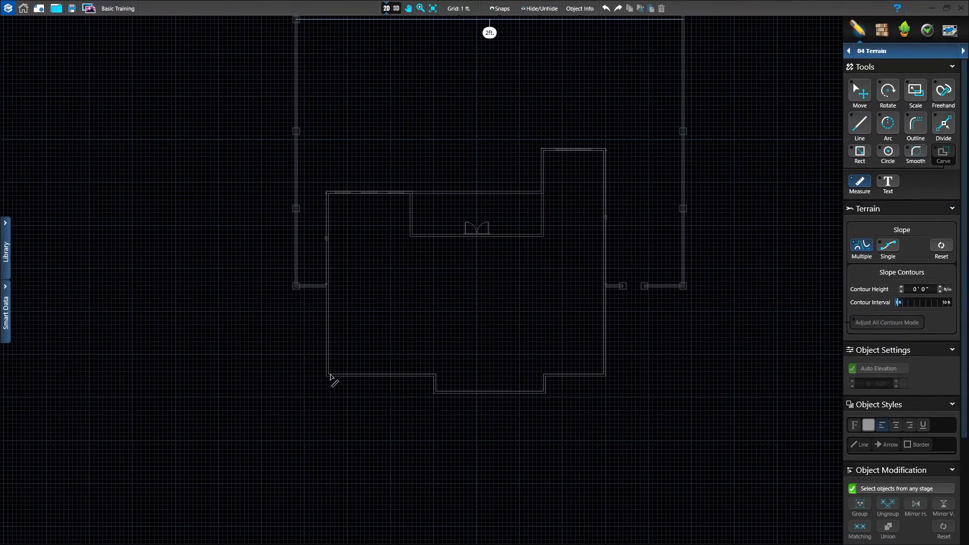
pyautogui.moveTo(328, 377); pyautogui.dragTo(324, 395)
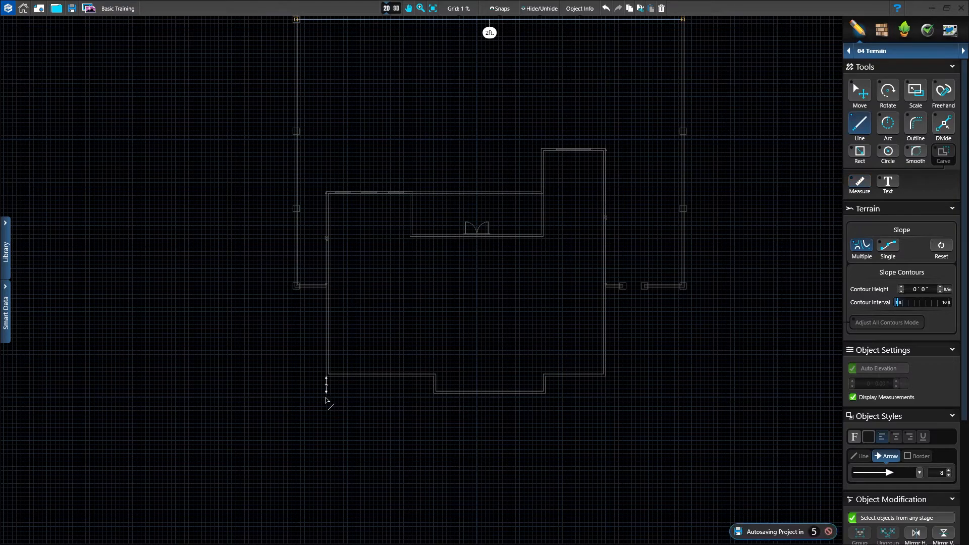
pyautogui.click(327, 397)
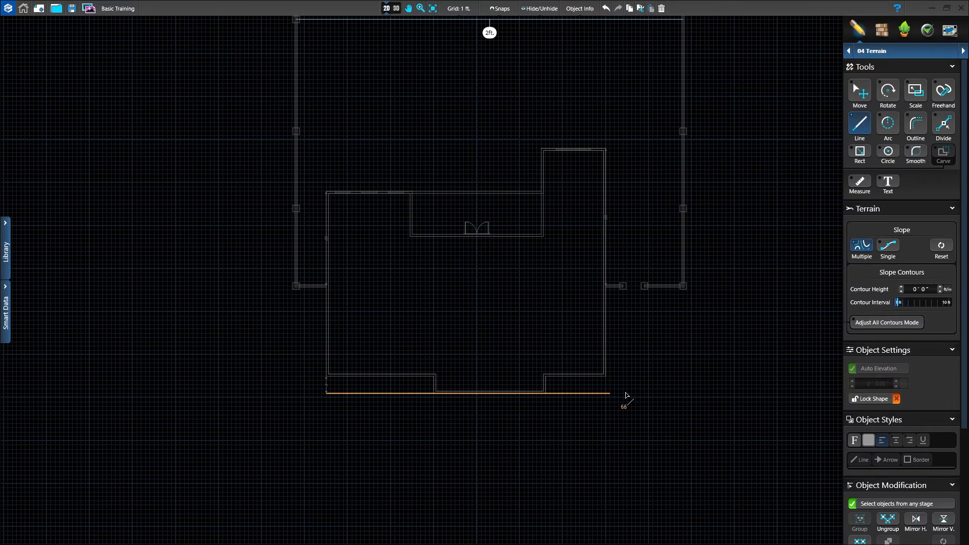
pyautogui.click(646, 394)
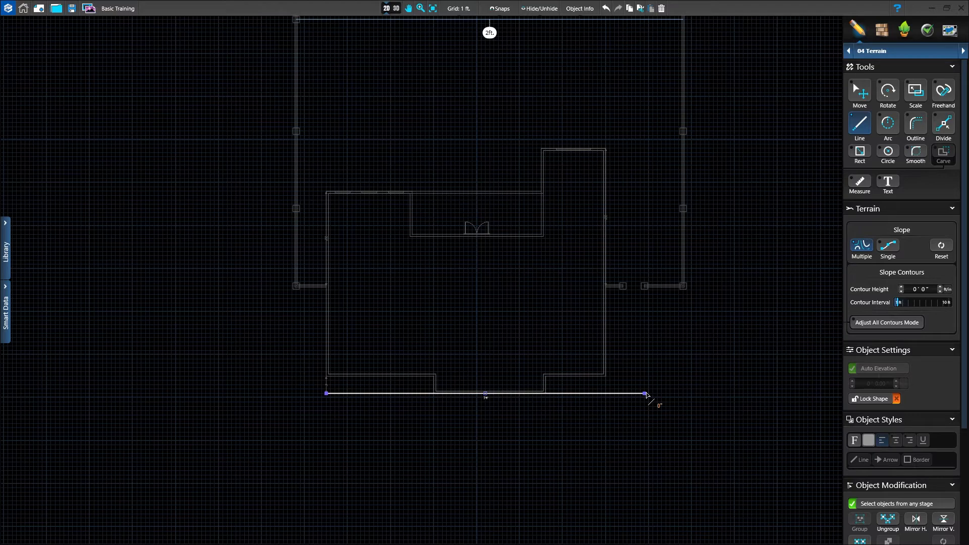
pyautogui.moveTo(646, 393); pyautogui.dragTo(647, 407, button='middle')
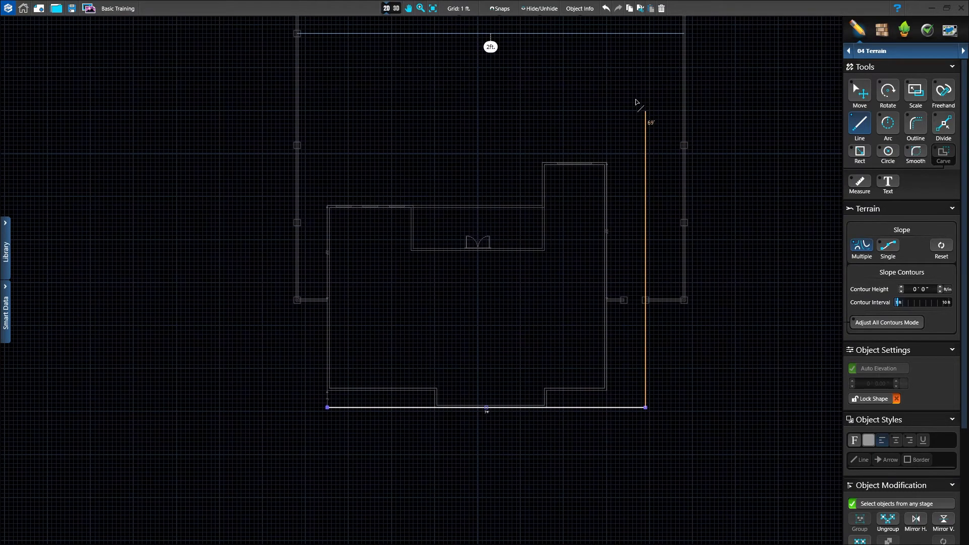
pyautogui.click(634, 66)
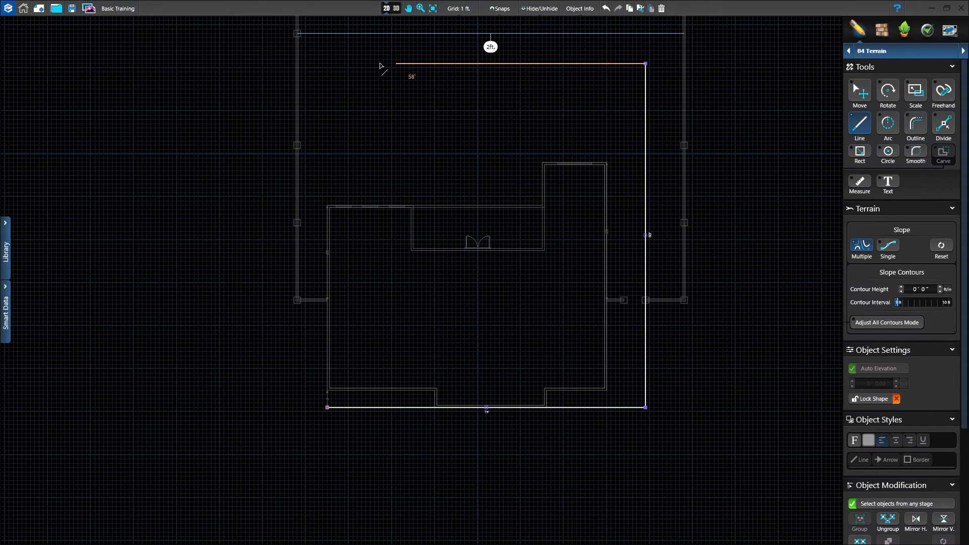
pyautogui.click(328, 64)
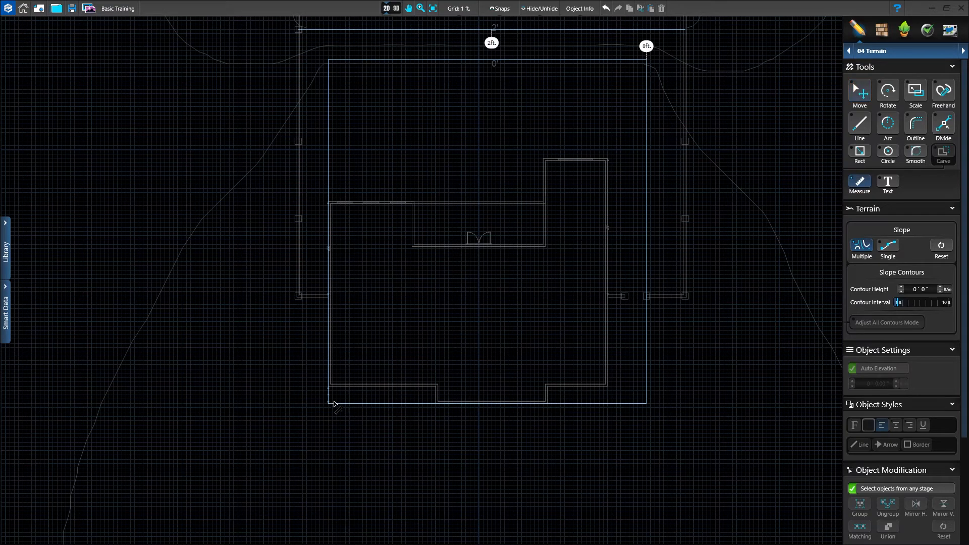
# Measure out from the front of the house and draw a straight contour line there as wide as the rectangle, with height -2 ft.
pyautogui.moveTo(328, 389); pyautogui.dragTo(327, 496)
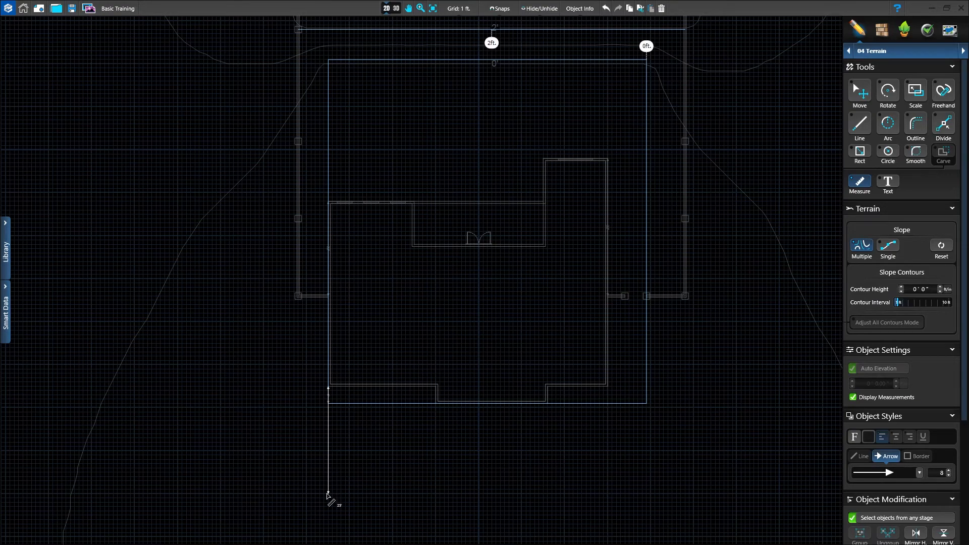
pyautogui.press('l')
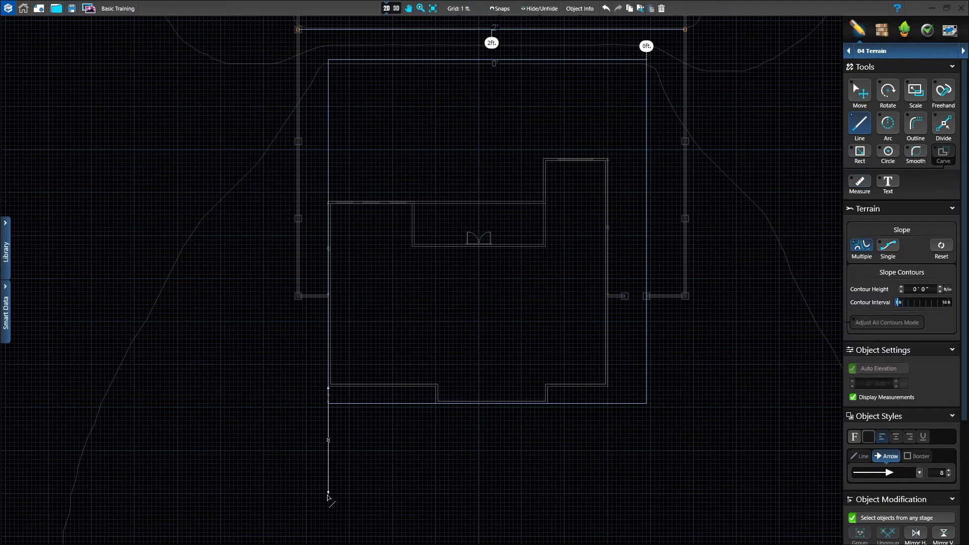
pyautogui.moveTo(328, 495); pyautogui.dragTo(648, 497)
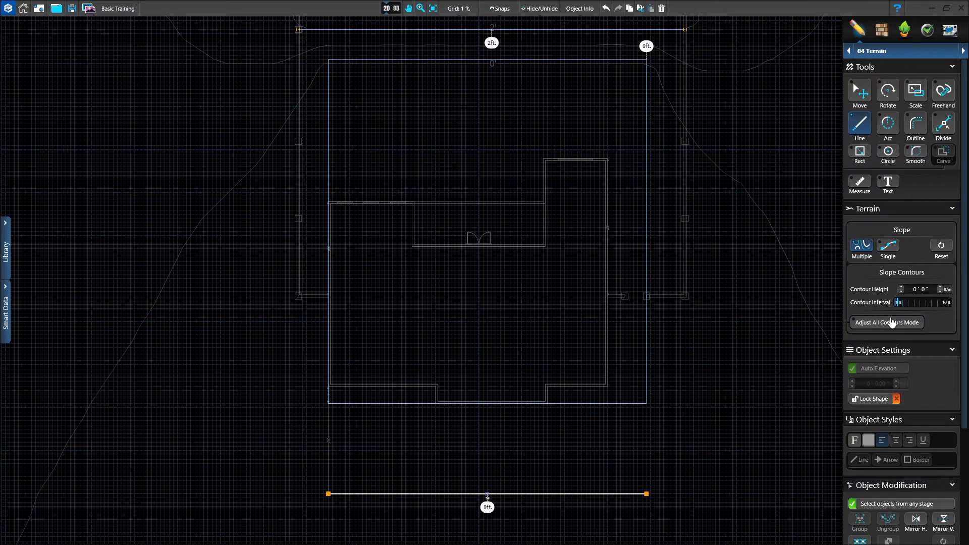
pyautogui.click(902, 292)
pyautogui.click(901, 291)
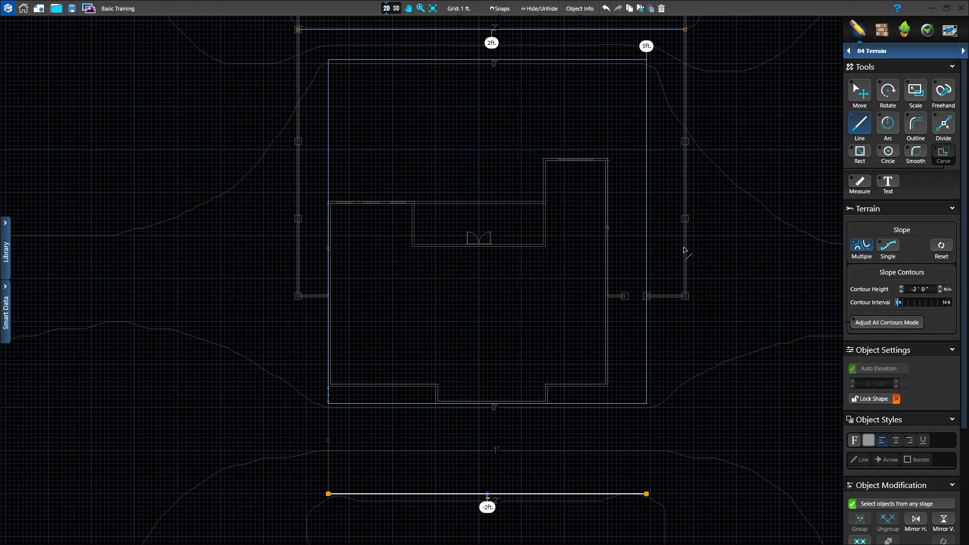
# Draw two roughly parallel curved freehand contour lines in the open land behind the house, beyond the yard's rear corner.
pyautogui.scroll(-5, 681, 244)
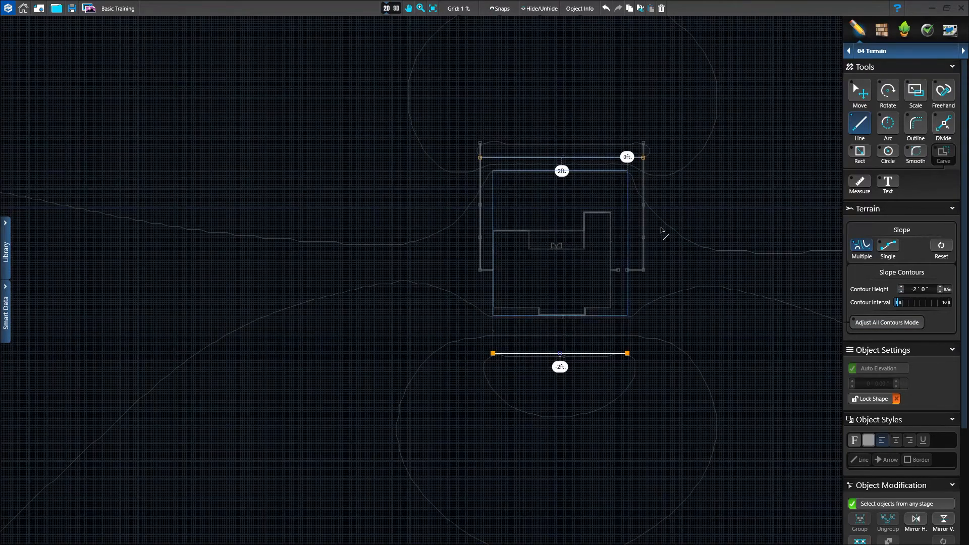
pyautogui.scroll(-2, 660, 229)
pyautogui.moveTo(660, 230); pyautogui.dragTo(500, 303, button='middle')
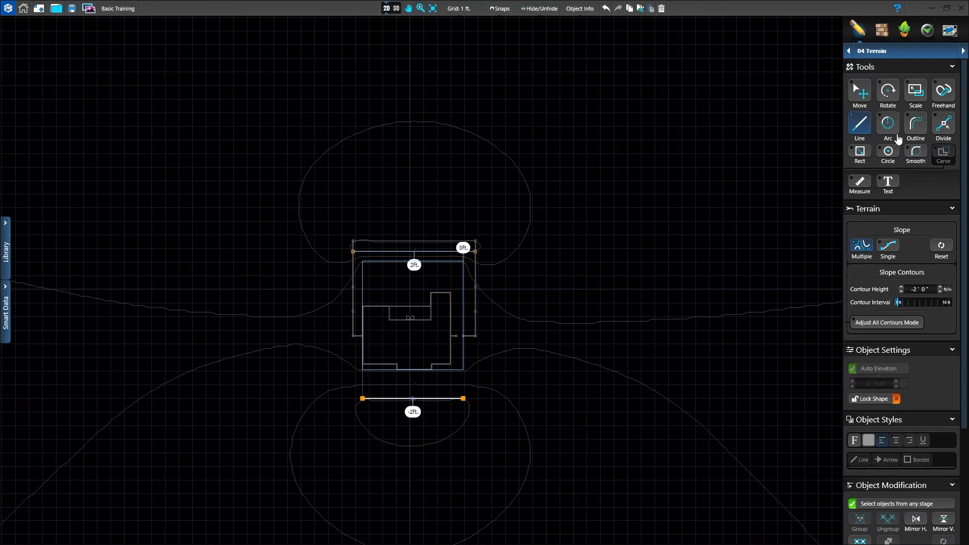
pyautogui.click(942, 89)
pyautogui.moveTo(555, 80)
pyautogui.mouseDown()
pyautogui.moveTo(593, 124)
pyautogui.moveTo(660, 154)
pyautogui.moveTo(723, 248)
pyautogui.mouseUp()
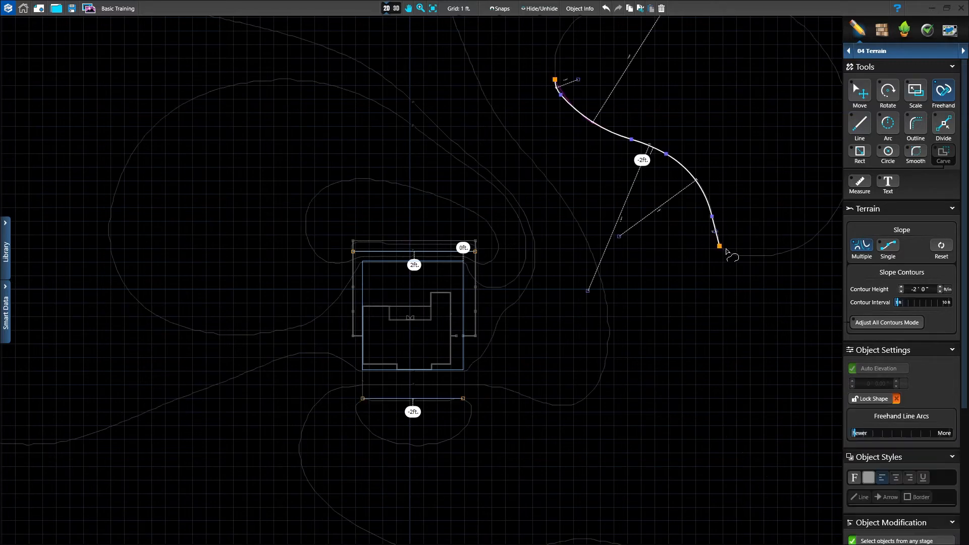
pyautogui.moveTo(622, 25)
pyautogui.mouseDown()
pyautogui.moveTo(692, 90)
pyautogui.moveTo(783, 147)
pyautogui.moveTo(800, 225)
pyautogui.mouseUp()
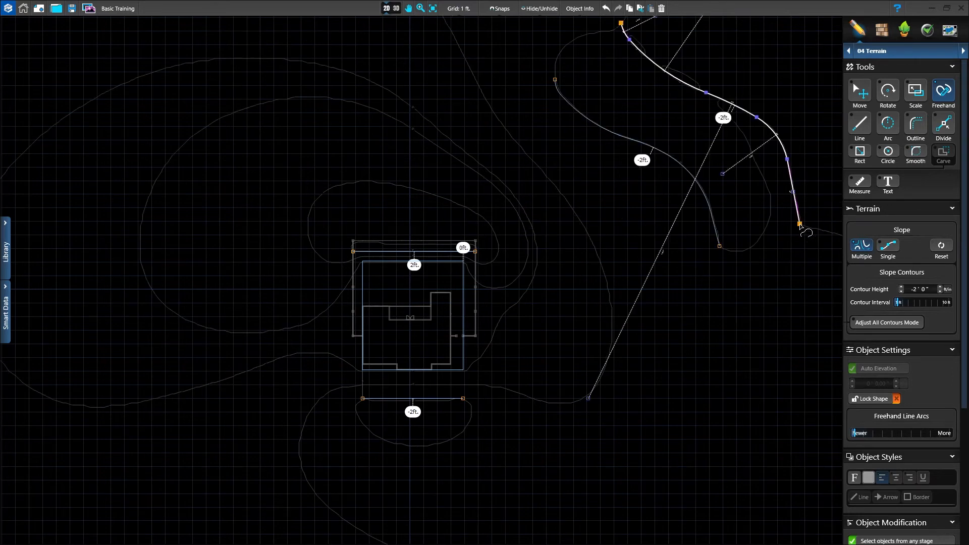
# Set the contour height of the curved line nearer the house to 10 ft and the outer curved line to 30 ft.
pyautogui.click(643, 162)
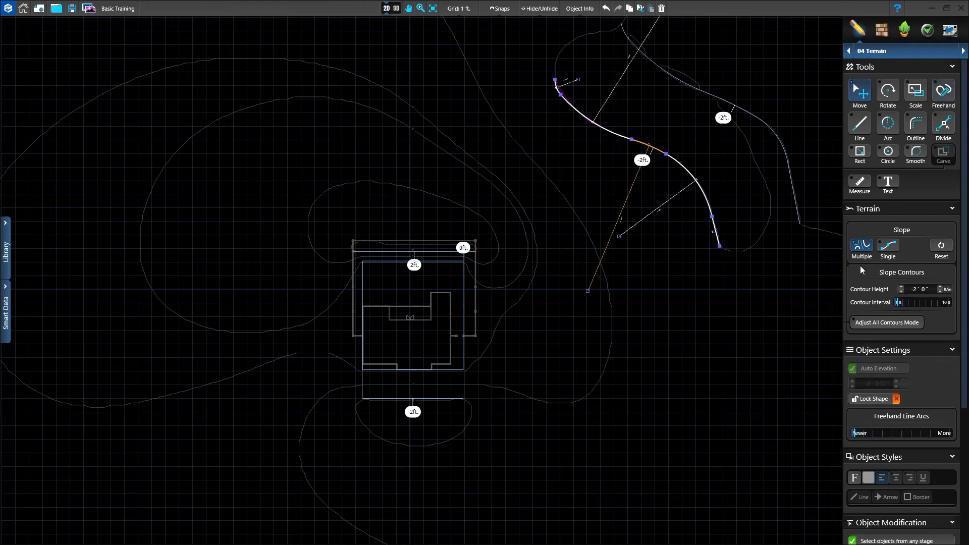
pyautogui.press('Return')
pyautogui.click(731, 123)
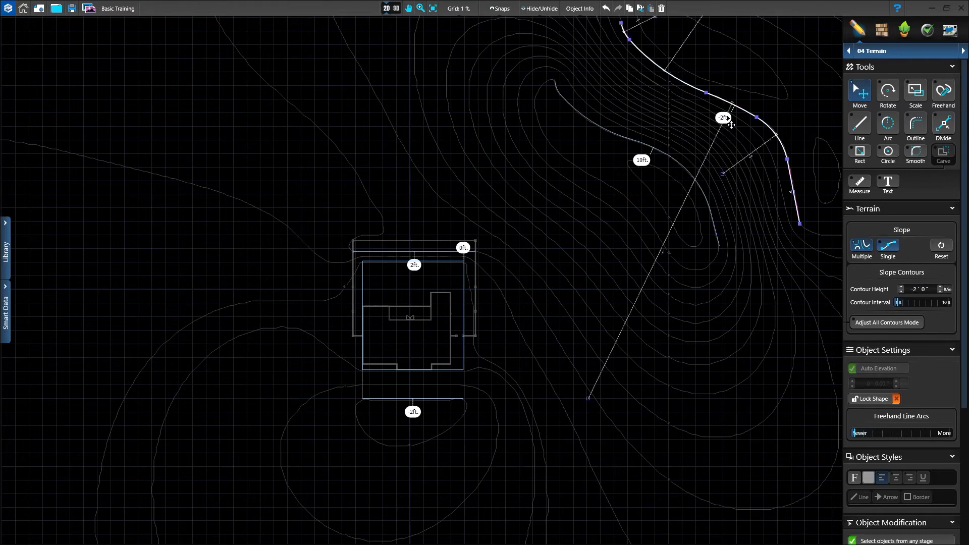
pyautogui.doubleClick(911, 290)
pyautogui.write('30')
pyautogui.press('Return')
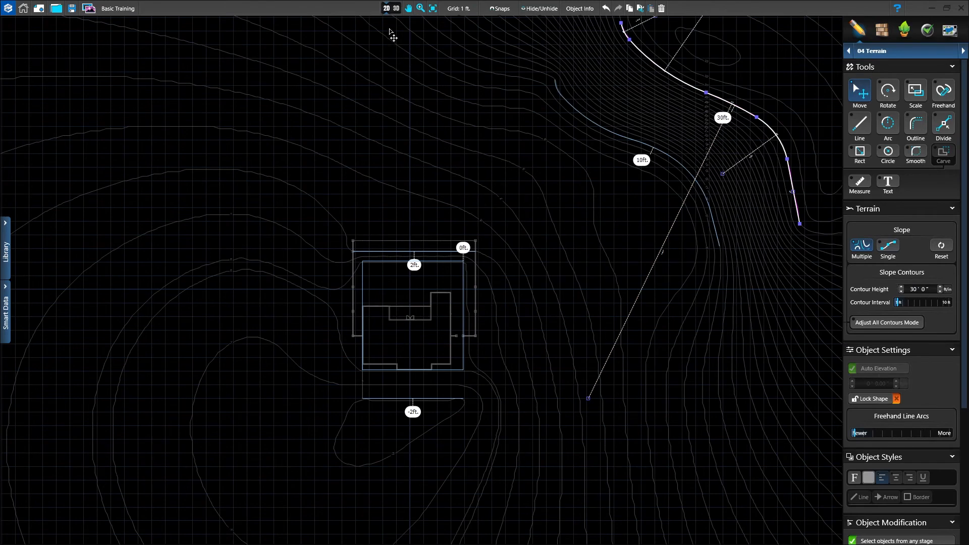
# Switch to the 3D view and examine the sloped terrain around the house and yard.
pyautogui.click(386, 8)
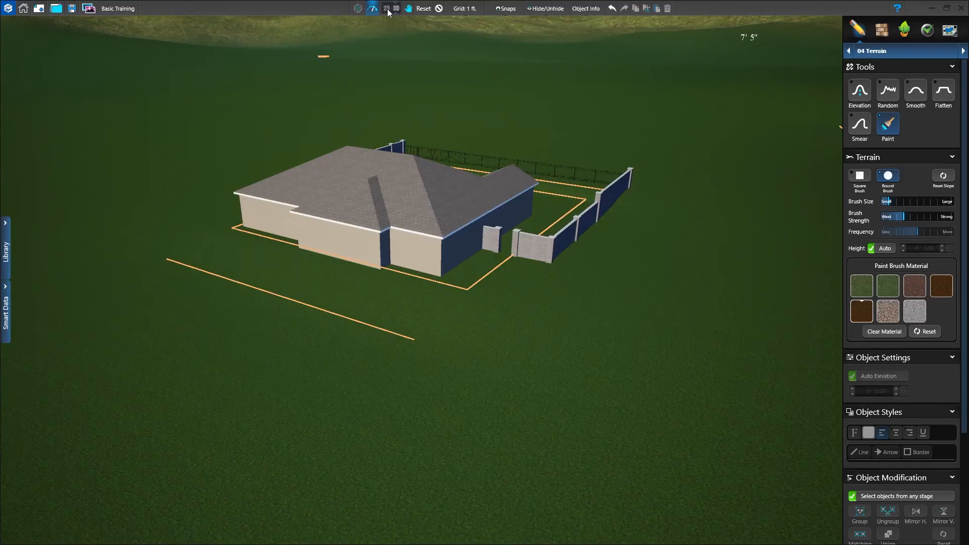
pyautogui.moveTo(576, 128); pyautogui.dragTo(634, 129, button='right')
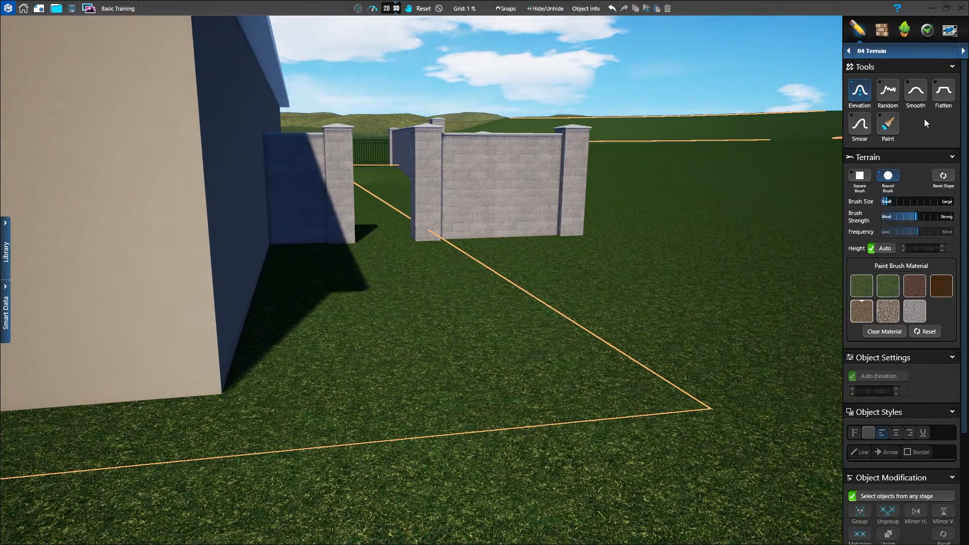
# Try raising a mound on the lawn in front of the side wall with the Elevation brush at automatic height, and undo it.
pyautogui.click(861, 91)
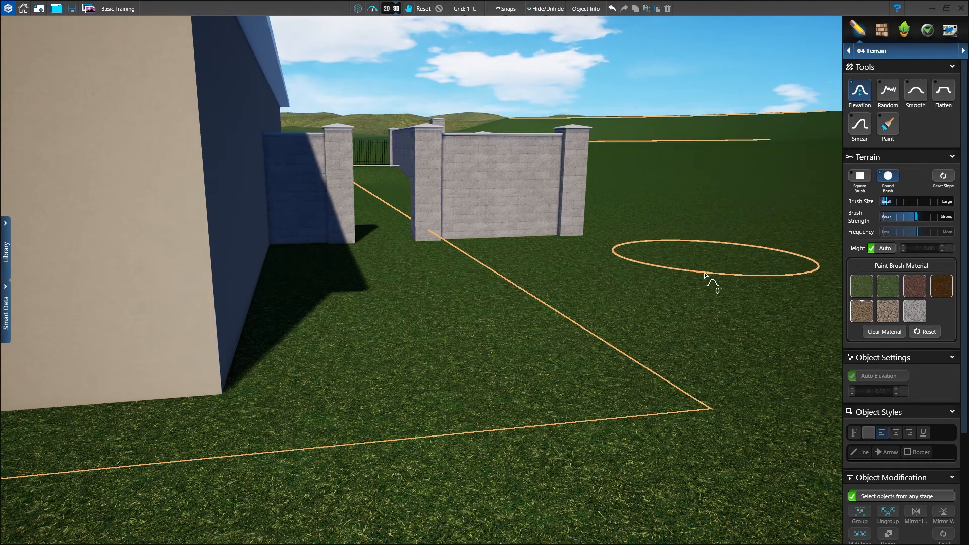
pyautogui.moveTo(663, 297); pyautogui.dragTo(662, 296)
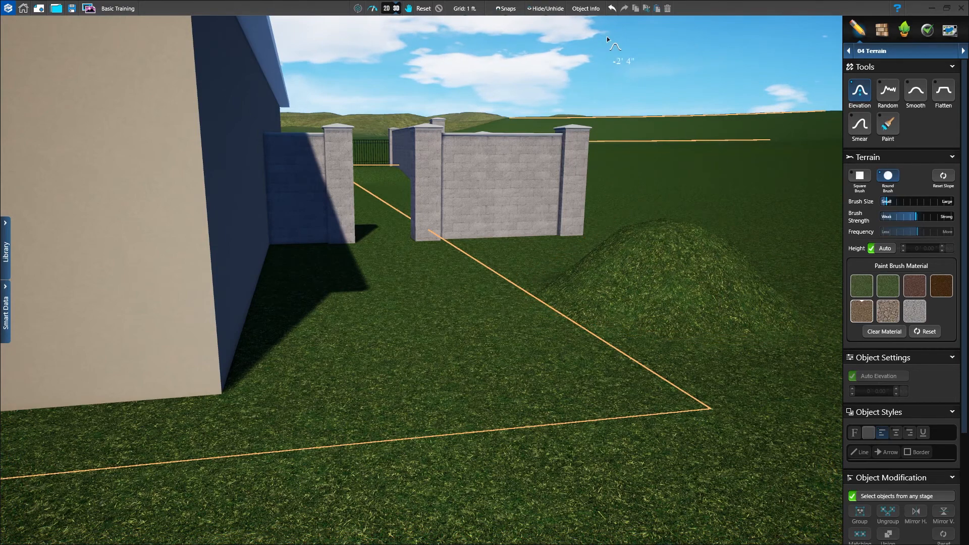
pyautogui.click(612, 11)
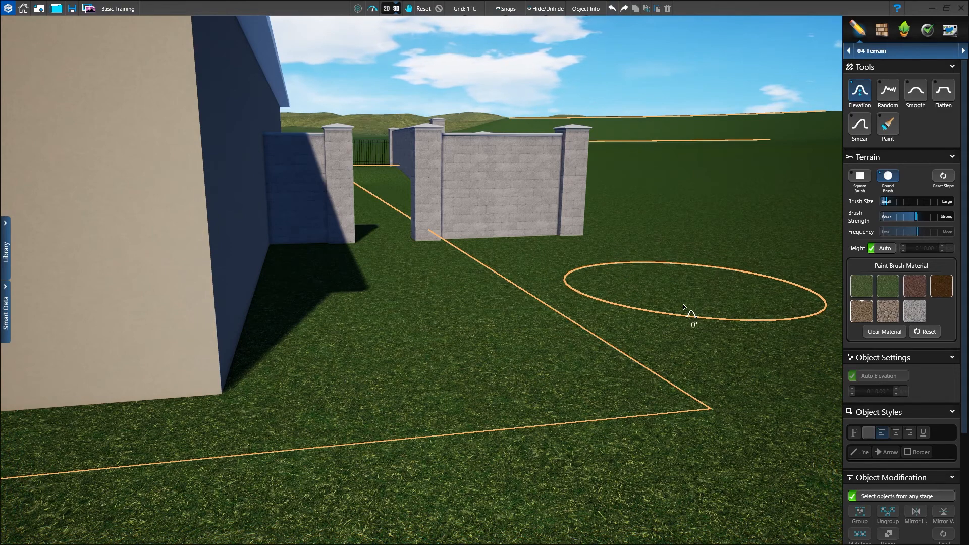
# Raise a mound on the lawn in front of the side wall at a fixed brush height of 9 inches, and smooth it out.
pyautogui.click(882, 250)
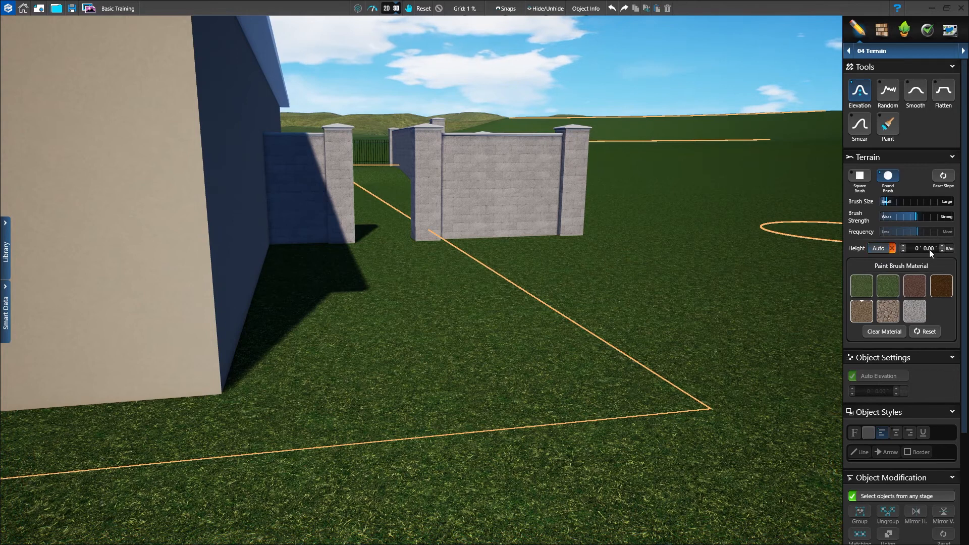
pyautogui.press('Return')
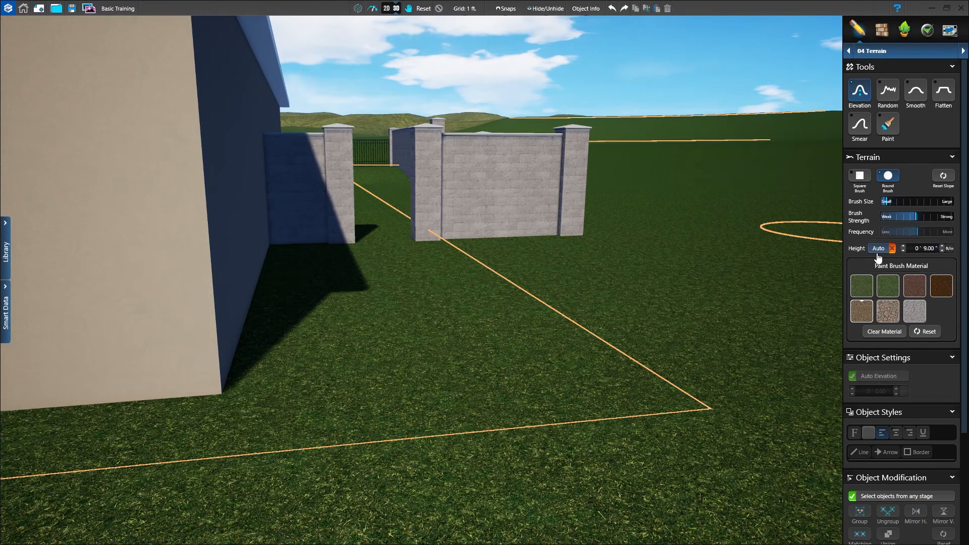
pyautogui.click(661, 305)
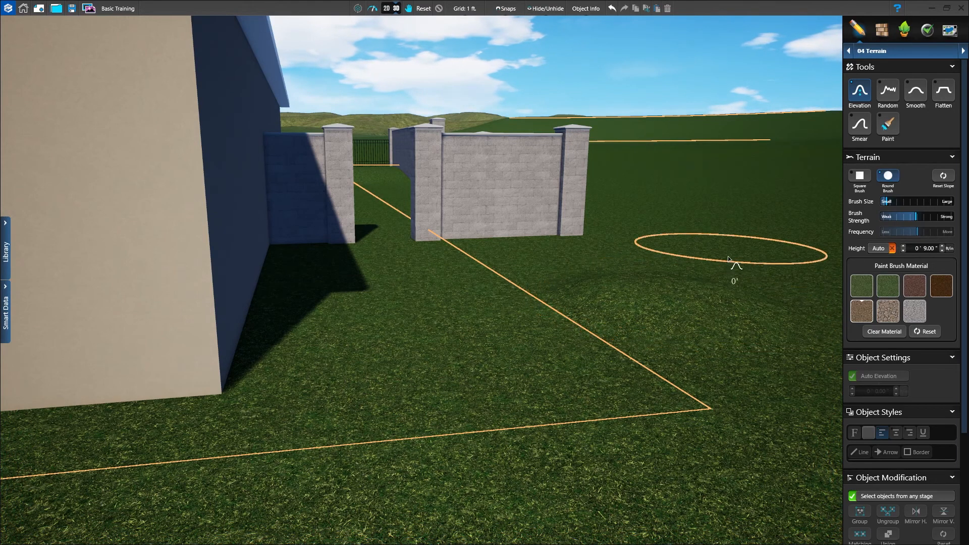
pyautogui.click(916, 91)
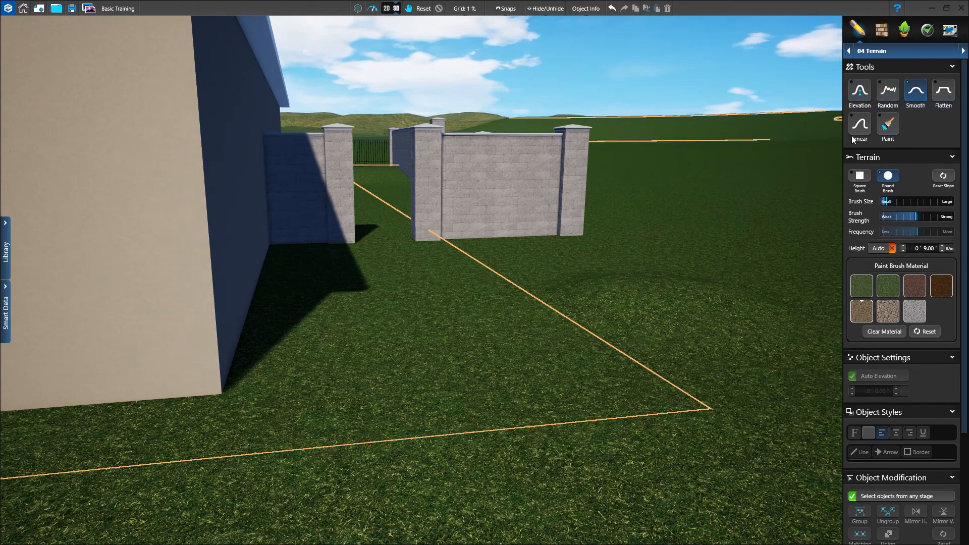
pyautogui.moveTo(663, 305)
pyautogui.mouseDown()
pyautogui.moveTo(654, 324)
pyautogui.moveTo(671, 318)
pyautogui.moveTo(683, 337)
pyautogui.moveTo(643, 288)
pyautogui.moveTo(650, 319)
pyautogui.moveTo(692, 331)
pyautogui.moveTo(667, 340)
pyautogui.moveTo(737, 264)
pyautogui.mouseUp()
# Paint a patch of the reddish-brown ground material on the lawn in front of the side wall at maximum brush strength.
pyautogui.click(888, 124)
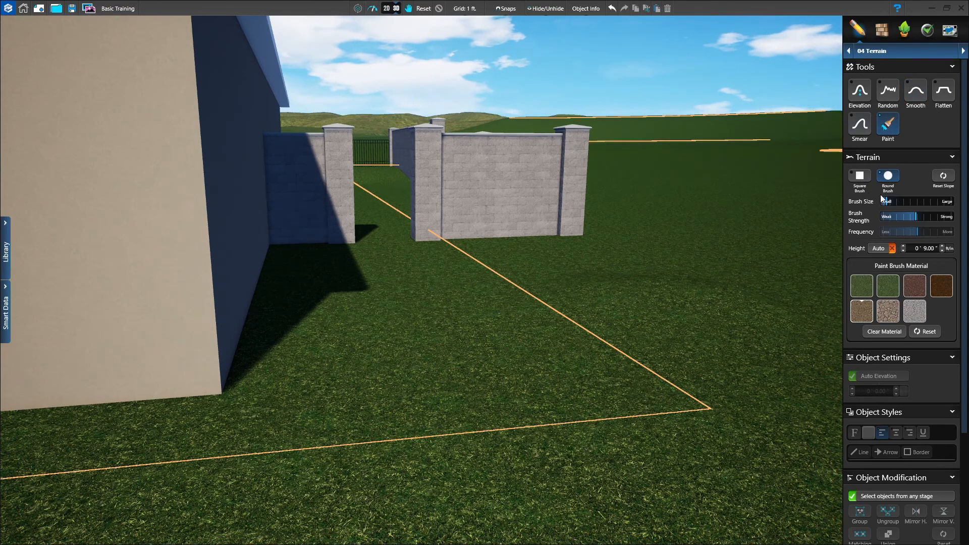
pyautogui.moveTo(915, 218); pyautogui.dragTo(951, 227)
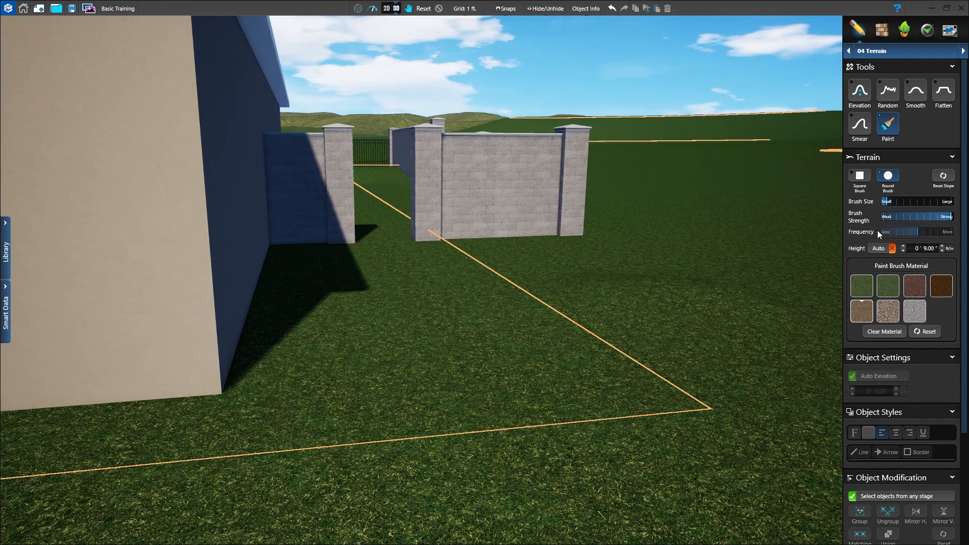
pyautogui.click(916, 290)
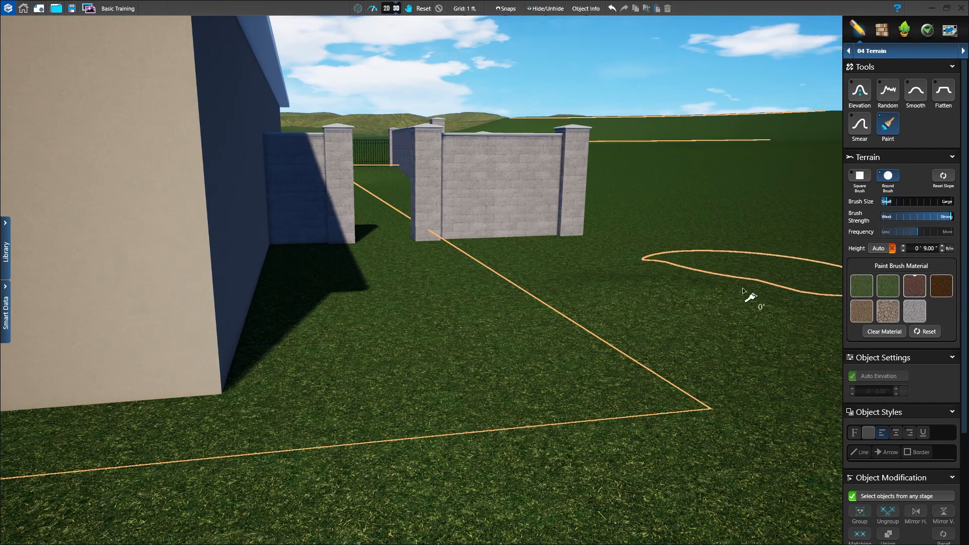
pyautogui.moveTo(673, 331)
pyautogui.mouseDown()
pyautogui.moveTo(705, 318)
pyautogui.moveTo(666, 320)
pyautogui.moveTo(677, 310)
pyautogui.moveTo(668, 308)
pyautogui.moveTo(714, 335)
pyautogui.moveTo(746, 322)
pyautogui.moveTo(684, 338)
pyautogui.mouseUp()
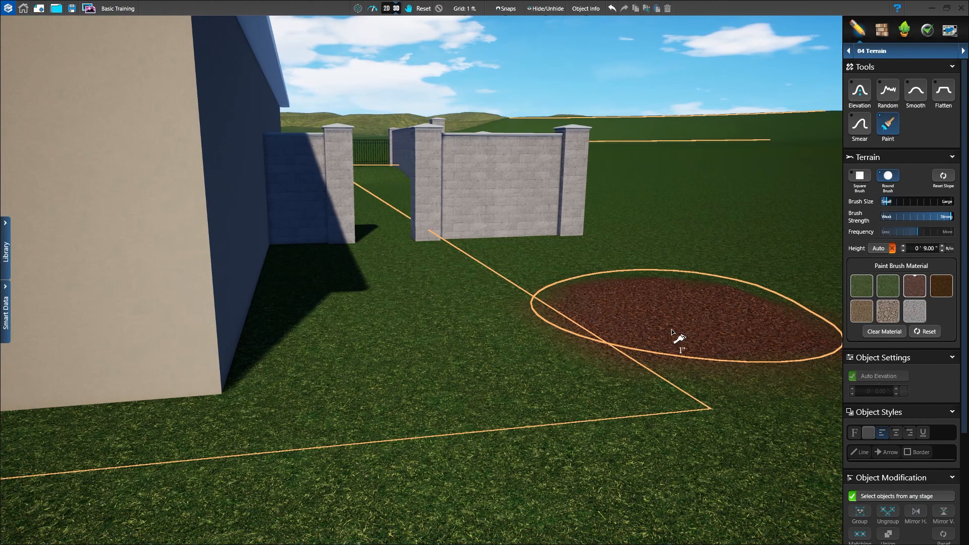
# Replace the light brown dirt paint brush material with Planting Soil from the Earth materials.
pyautogui.click(868, 312)
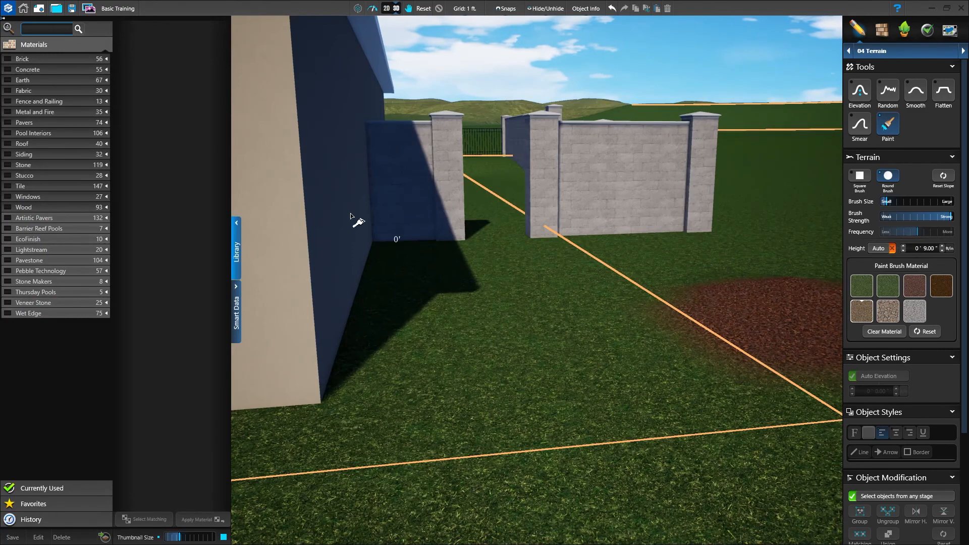
pyautogui.click(9, 80)
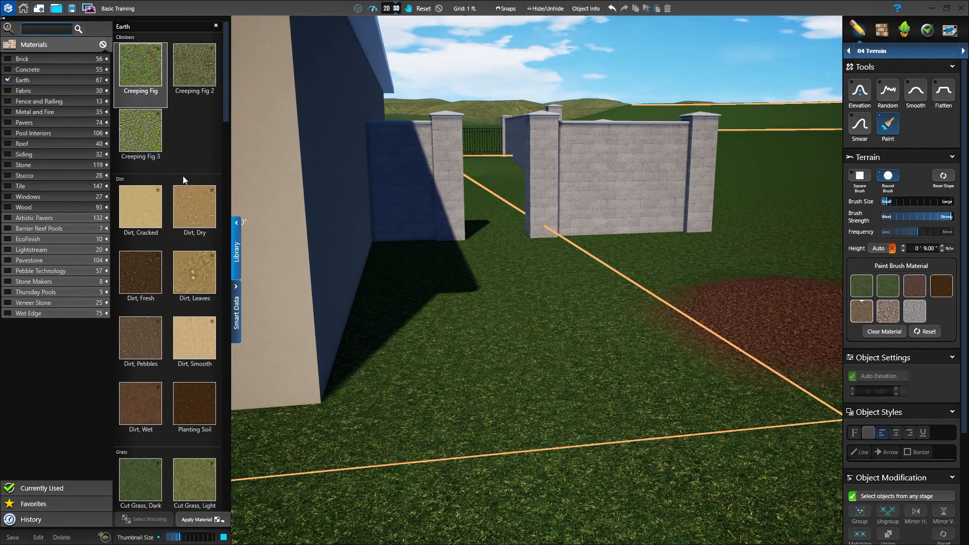
pyautogui.scroll(-2, 182, 177)
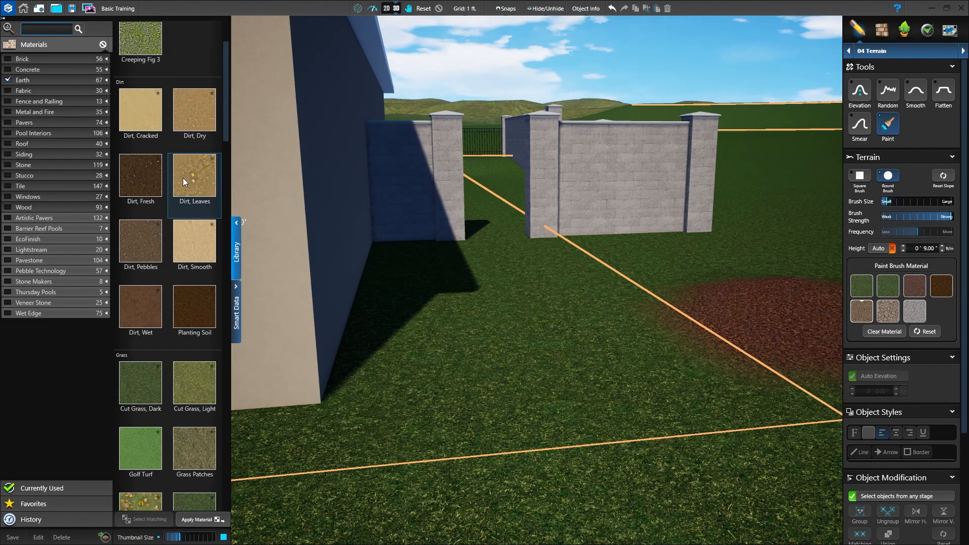
pyautogui.click(192, 303)
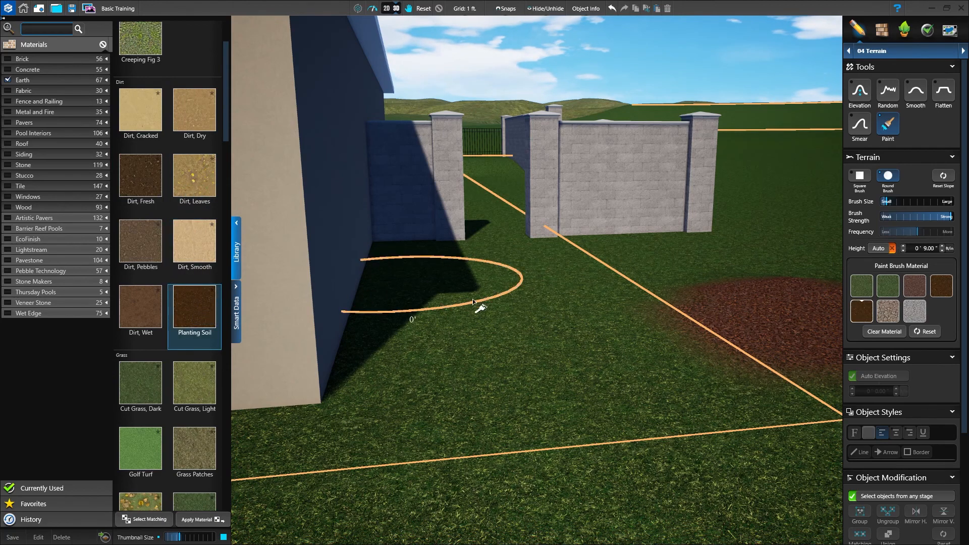